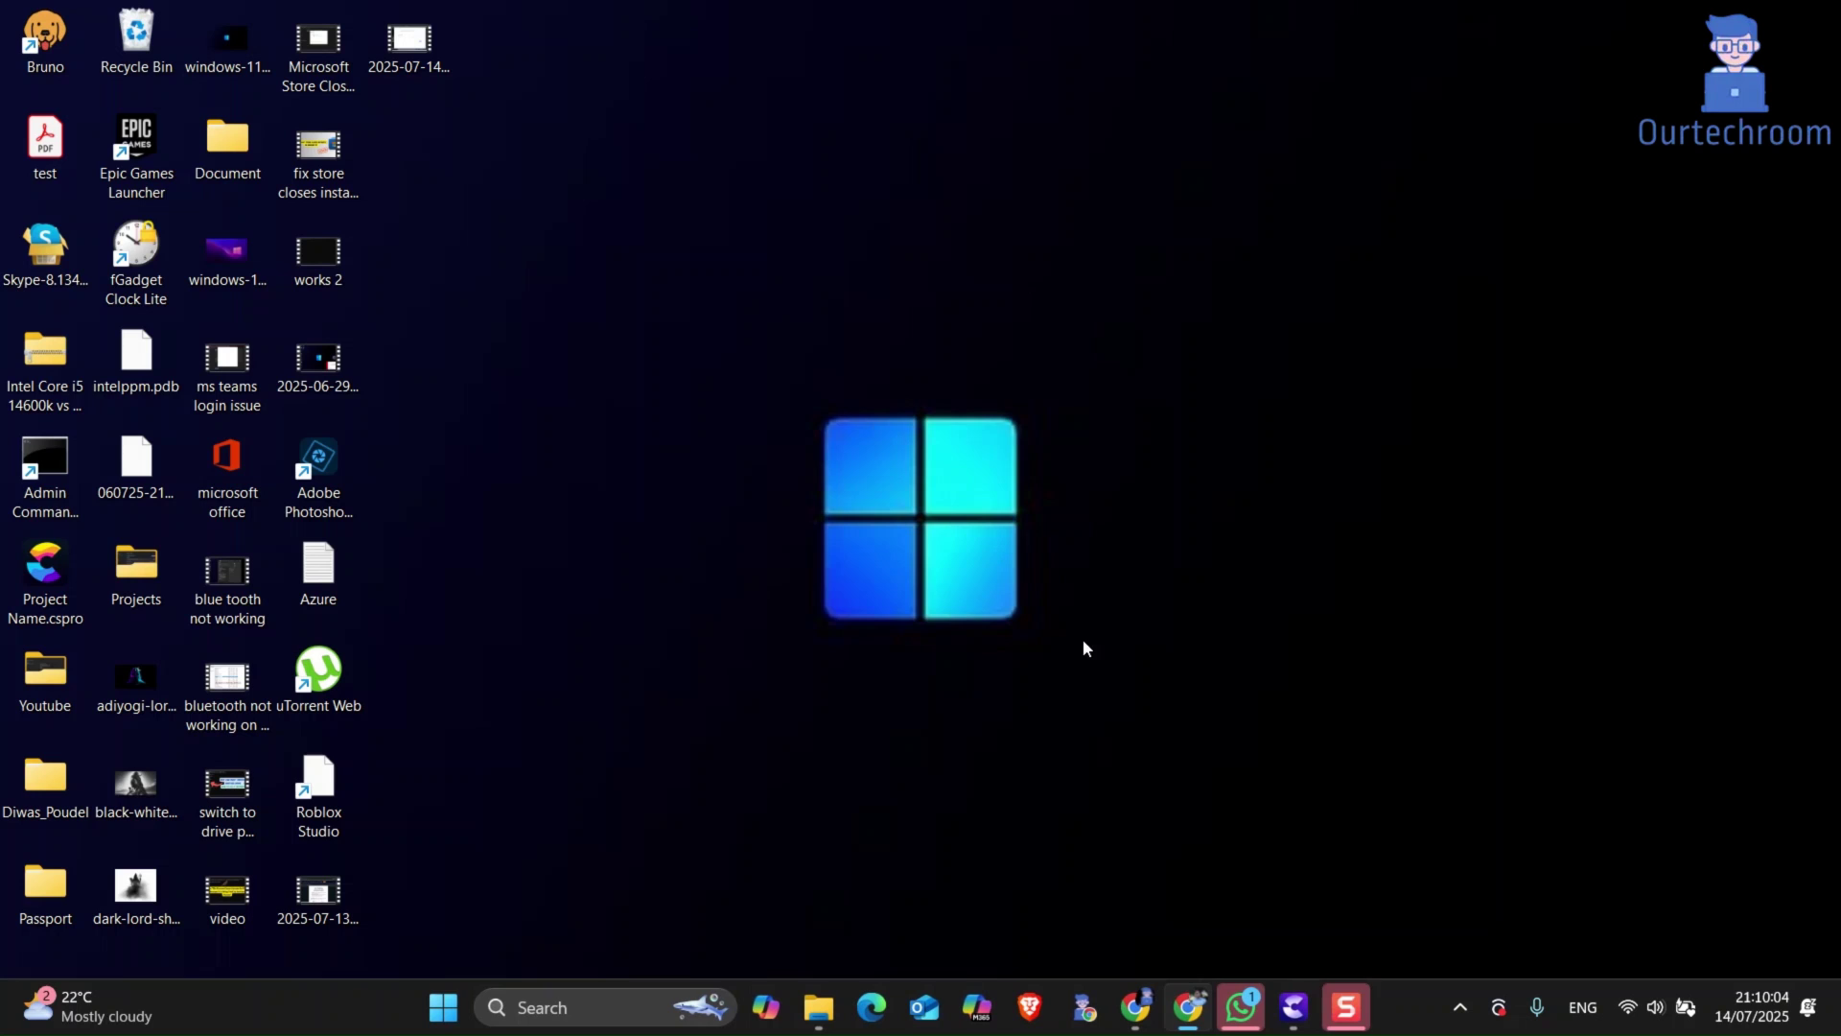
Search for FL Studio 21, launch it as administrator, then close it
click(643, 1005)
text(fl studio 21)
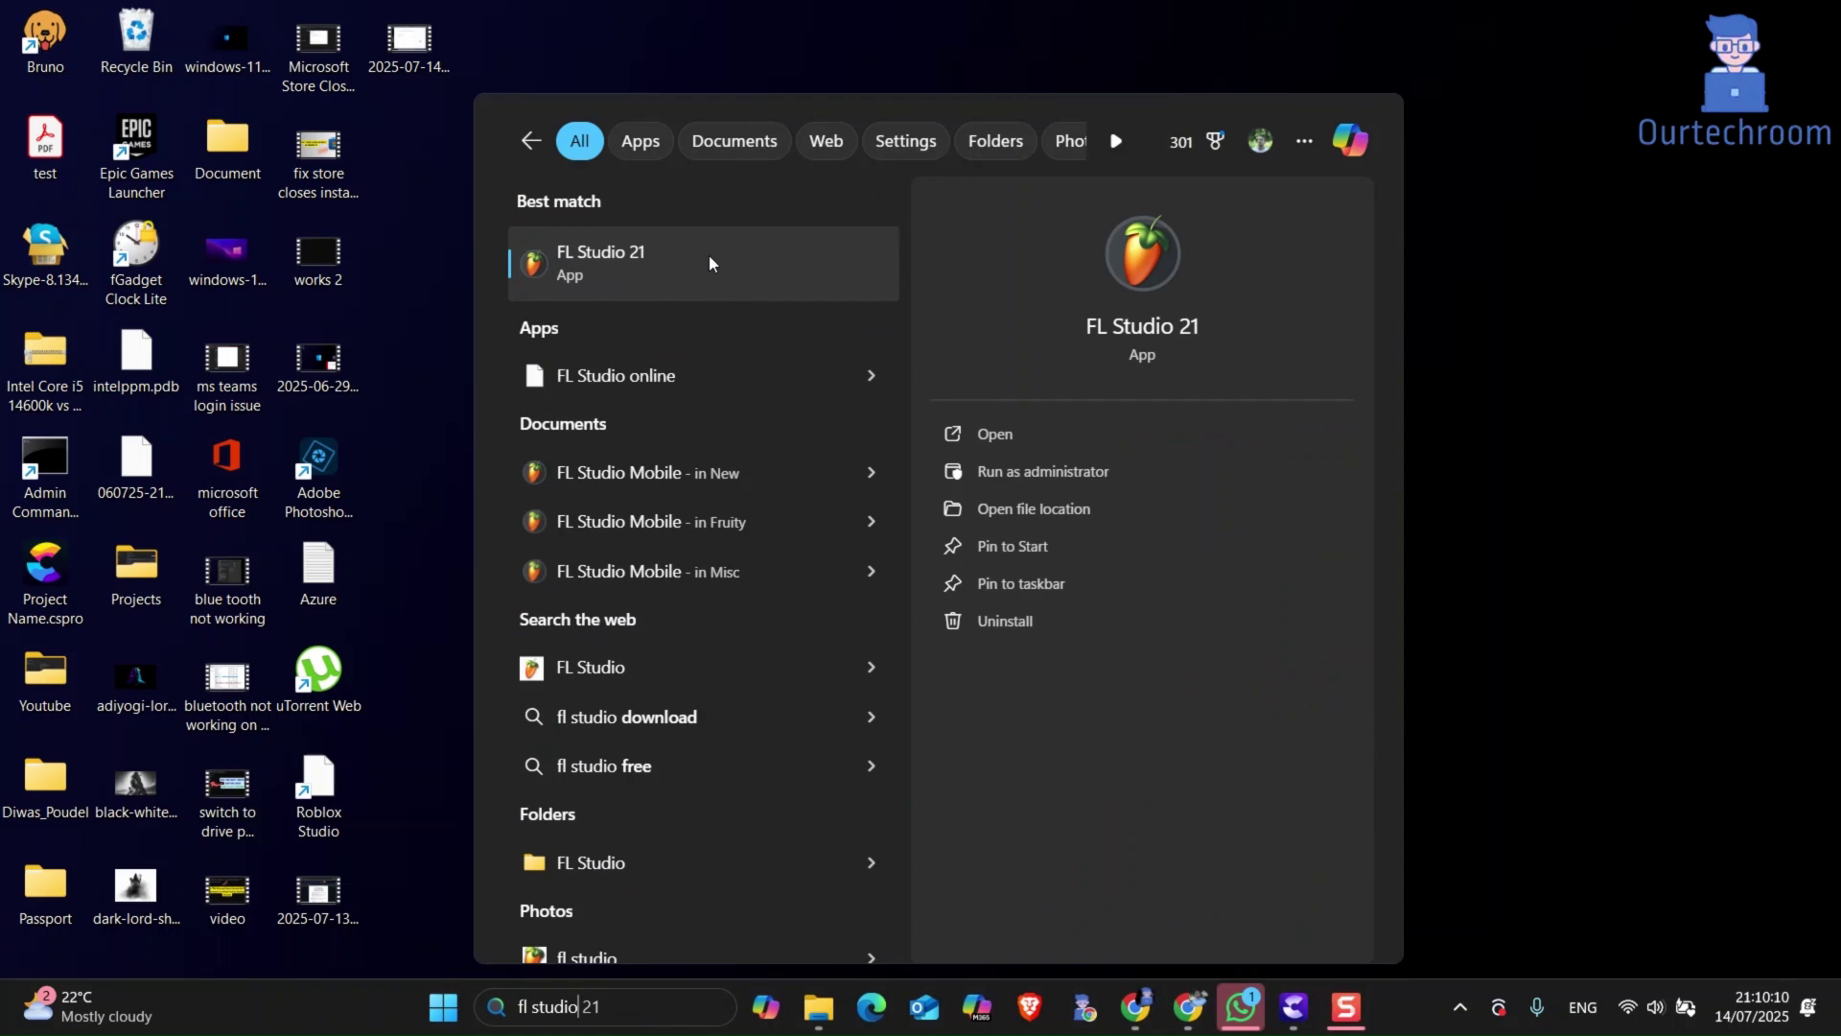
click(1118, 474)
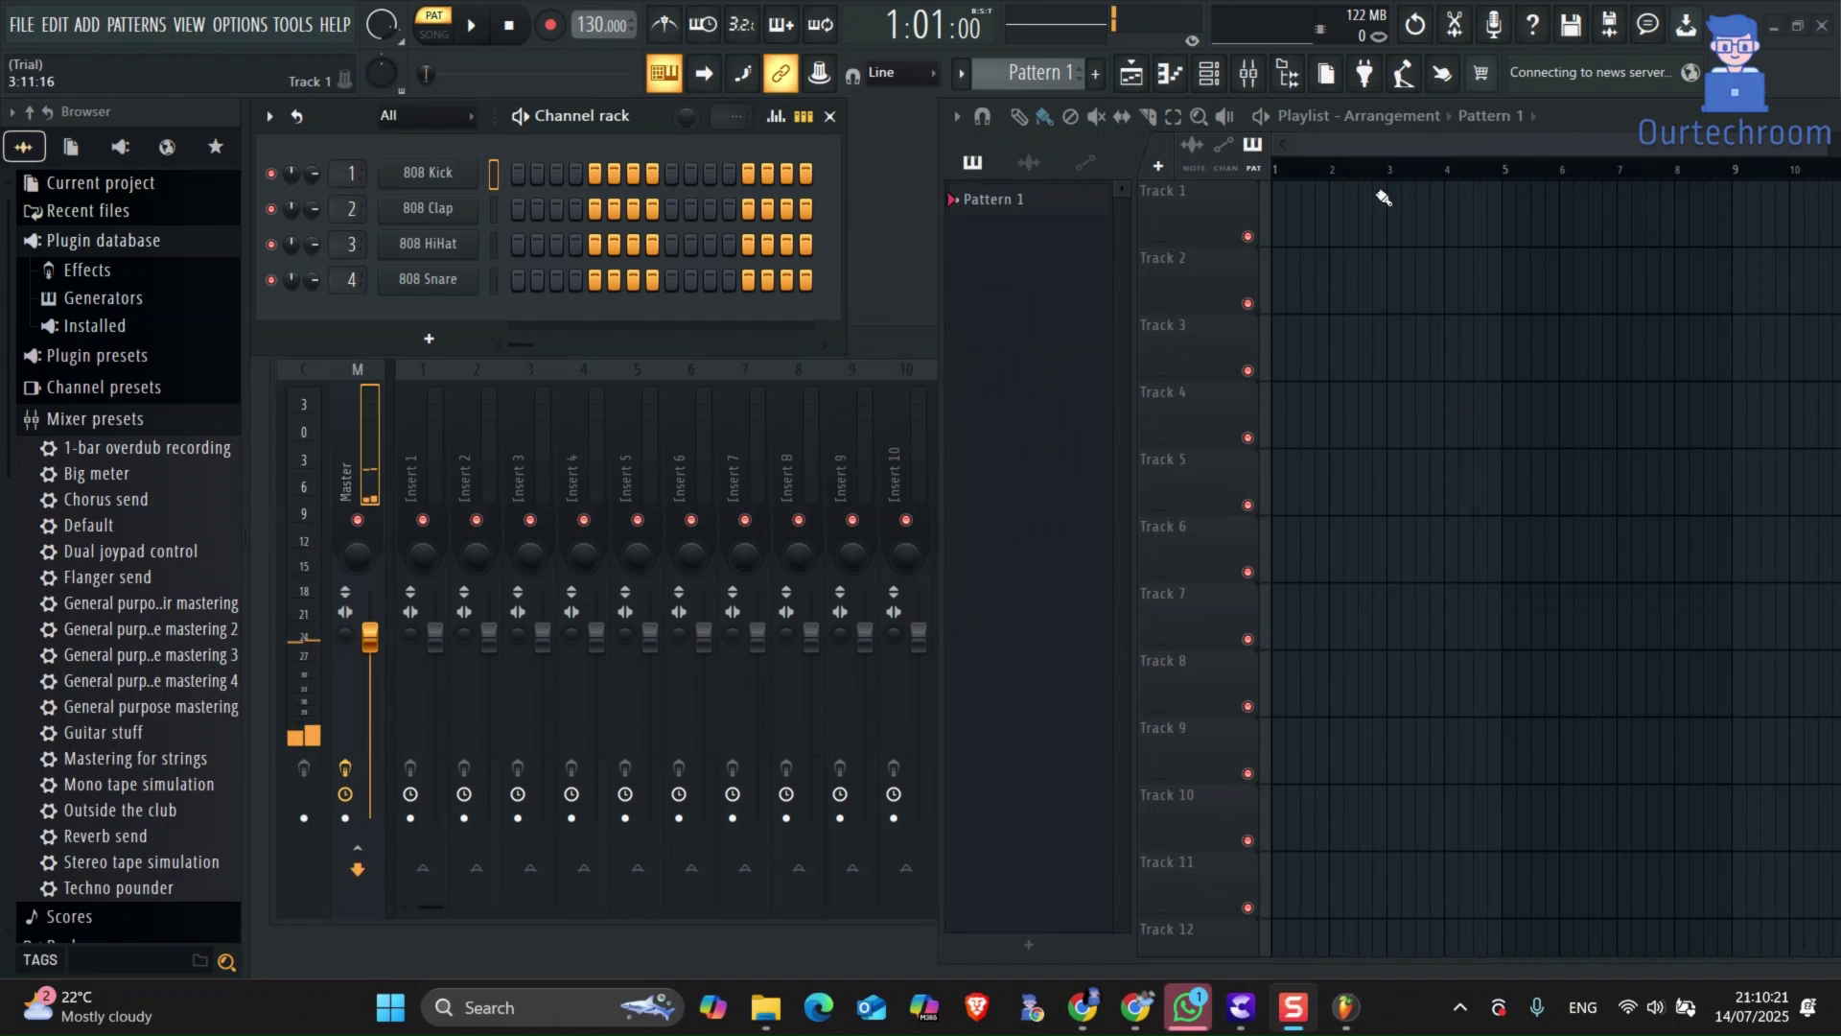
click(1825, 29)
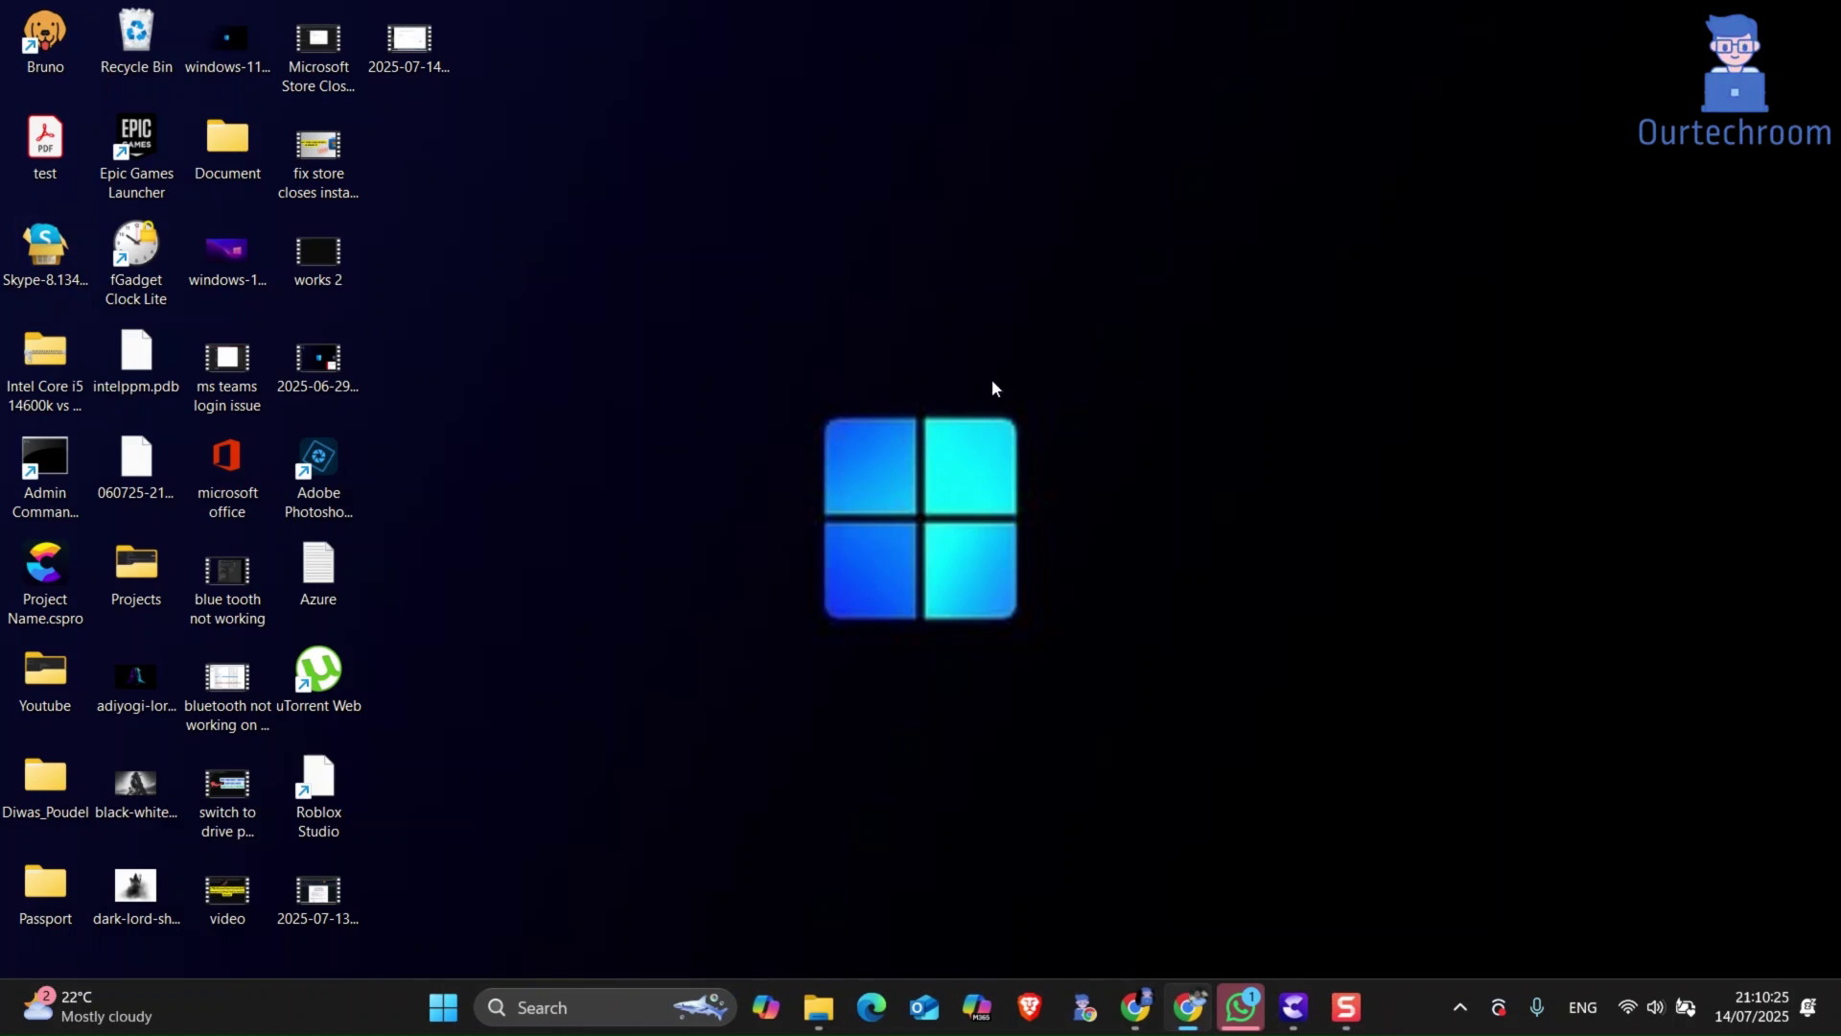
Browse This PC to Local Disk (C:) and open its Program Files folder
click(644, 896)
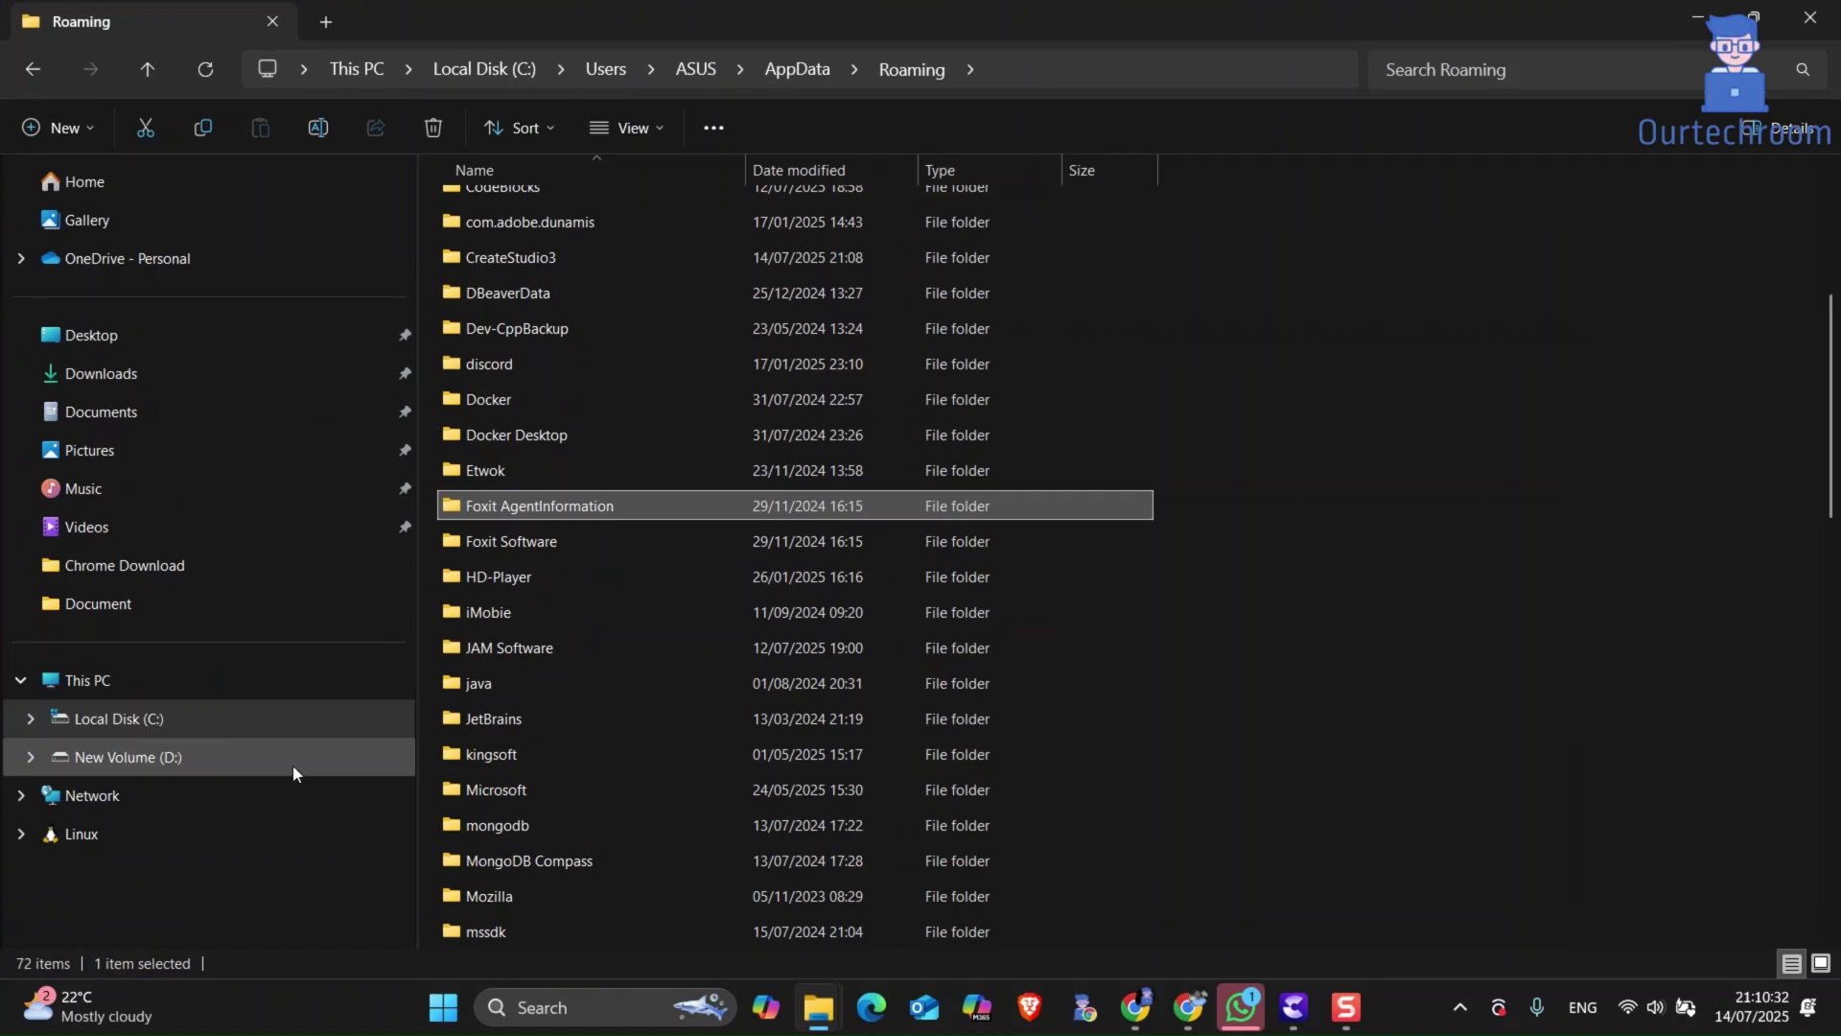
click(130, 685)
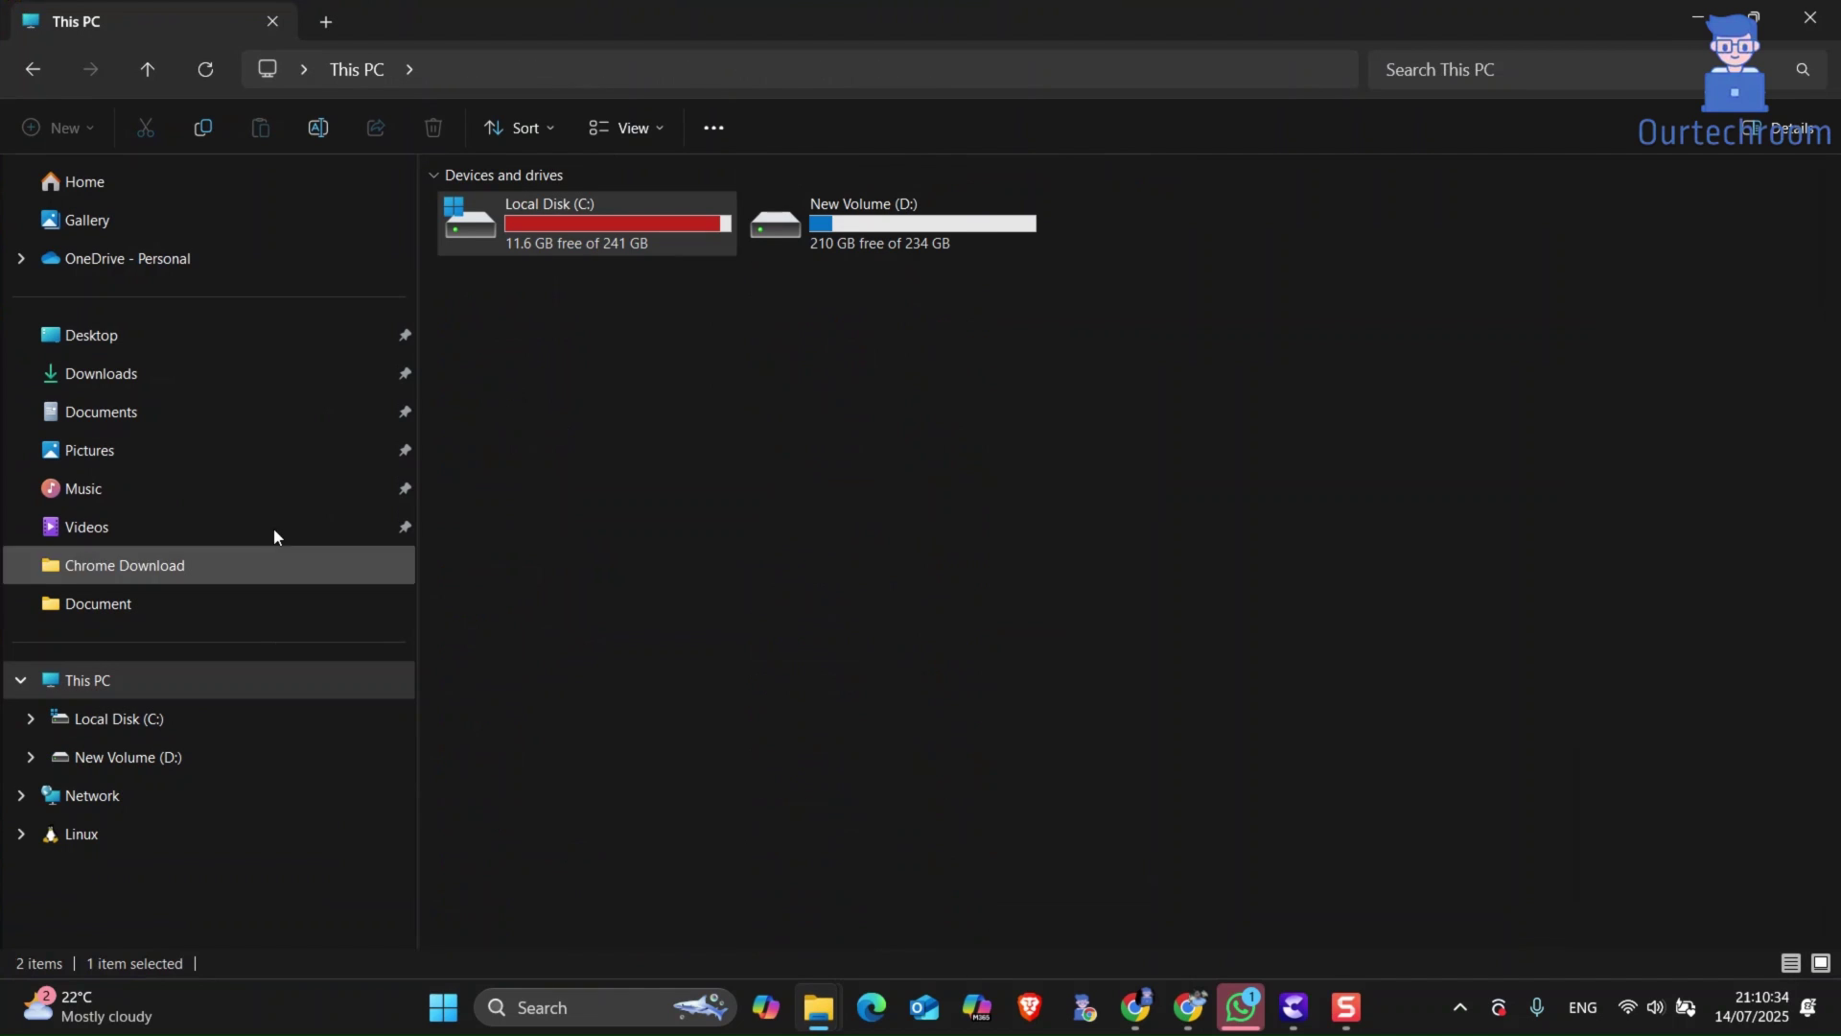
double_click(551, 237)
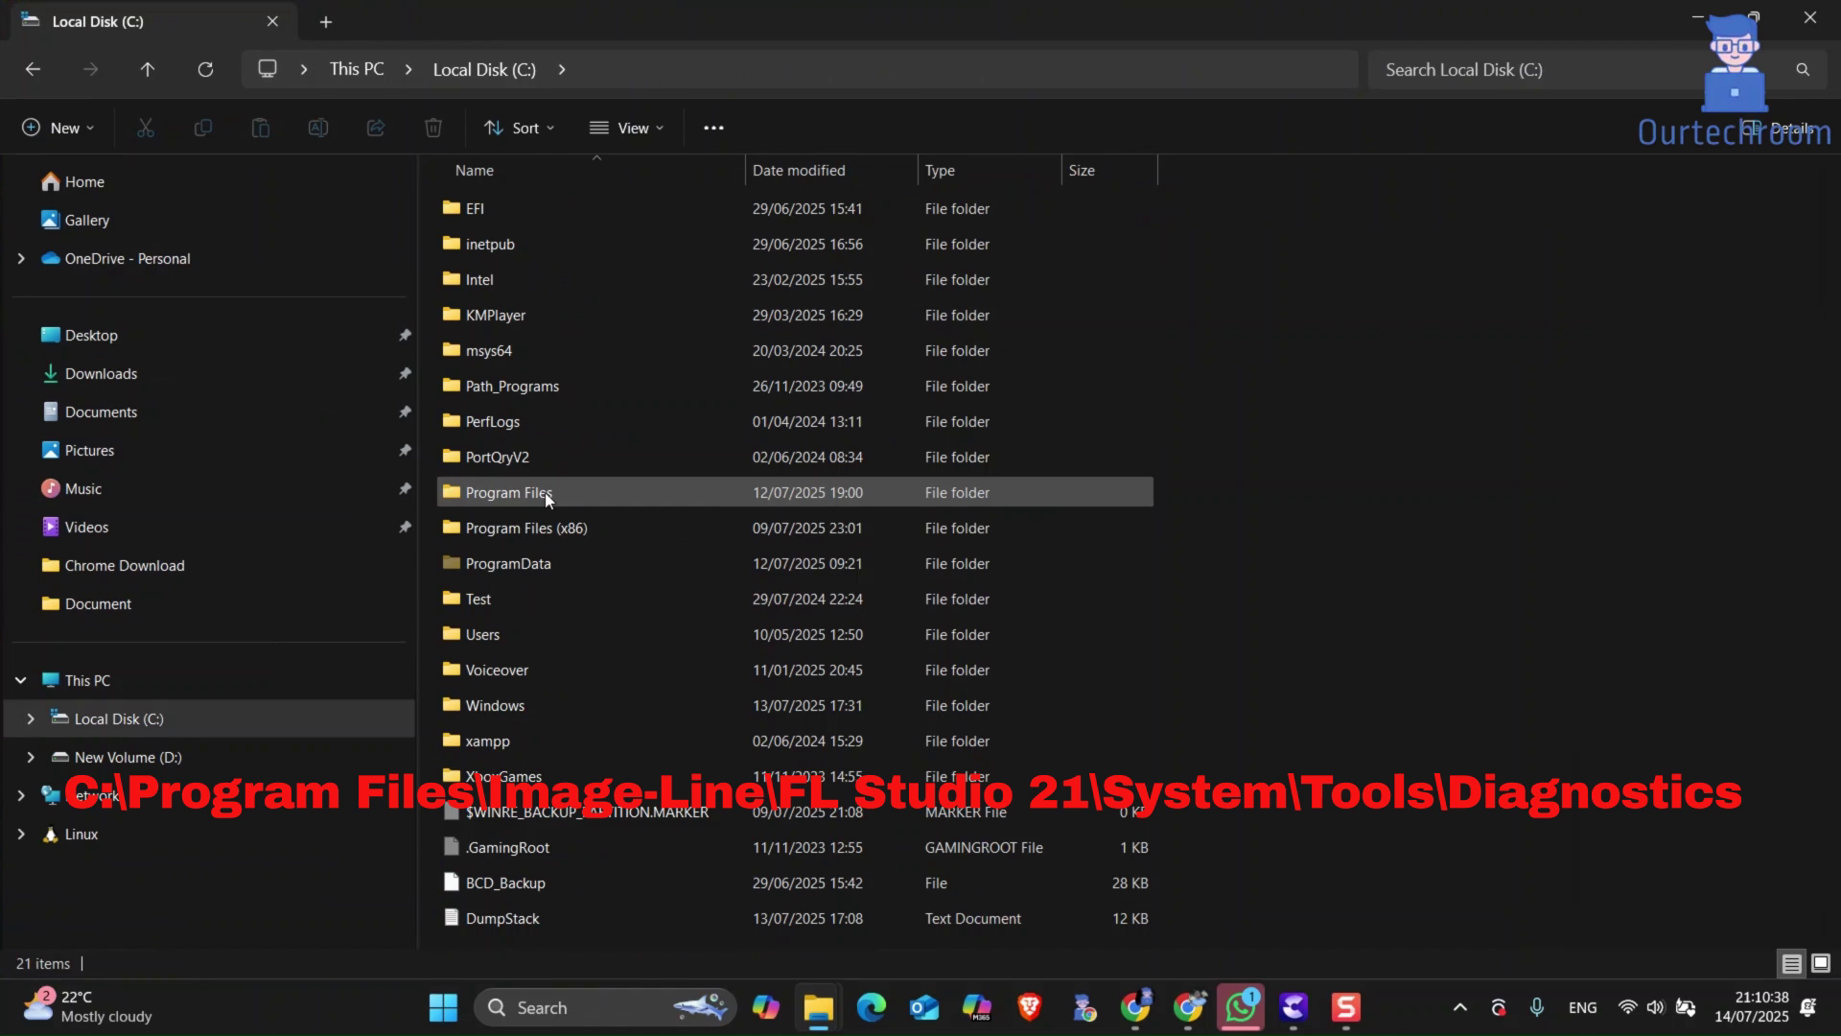
double_click(543, 531)
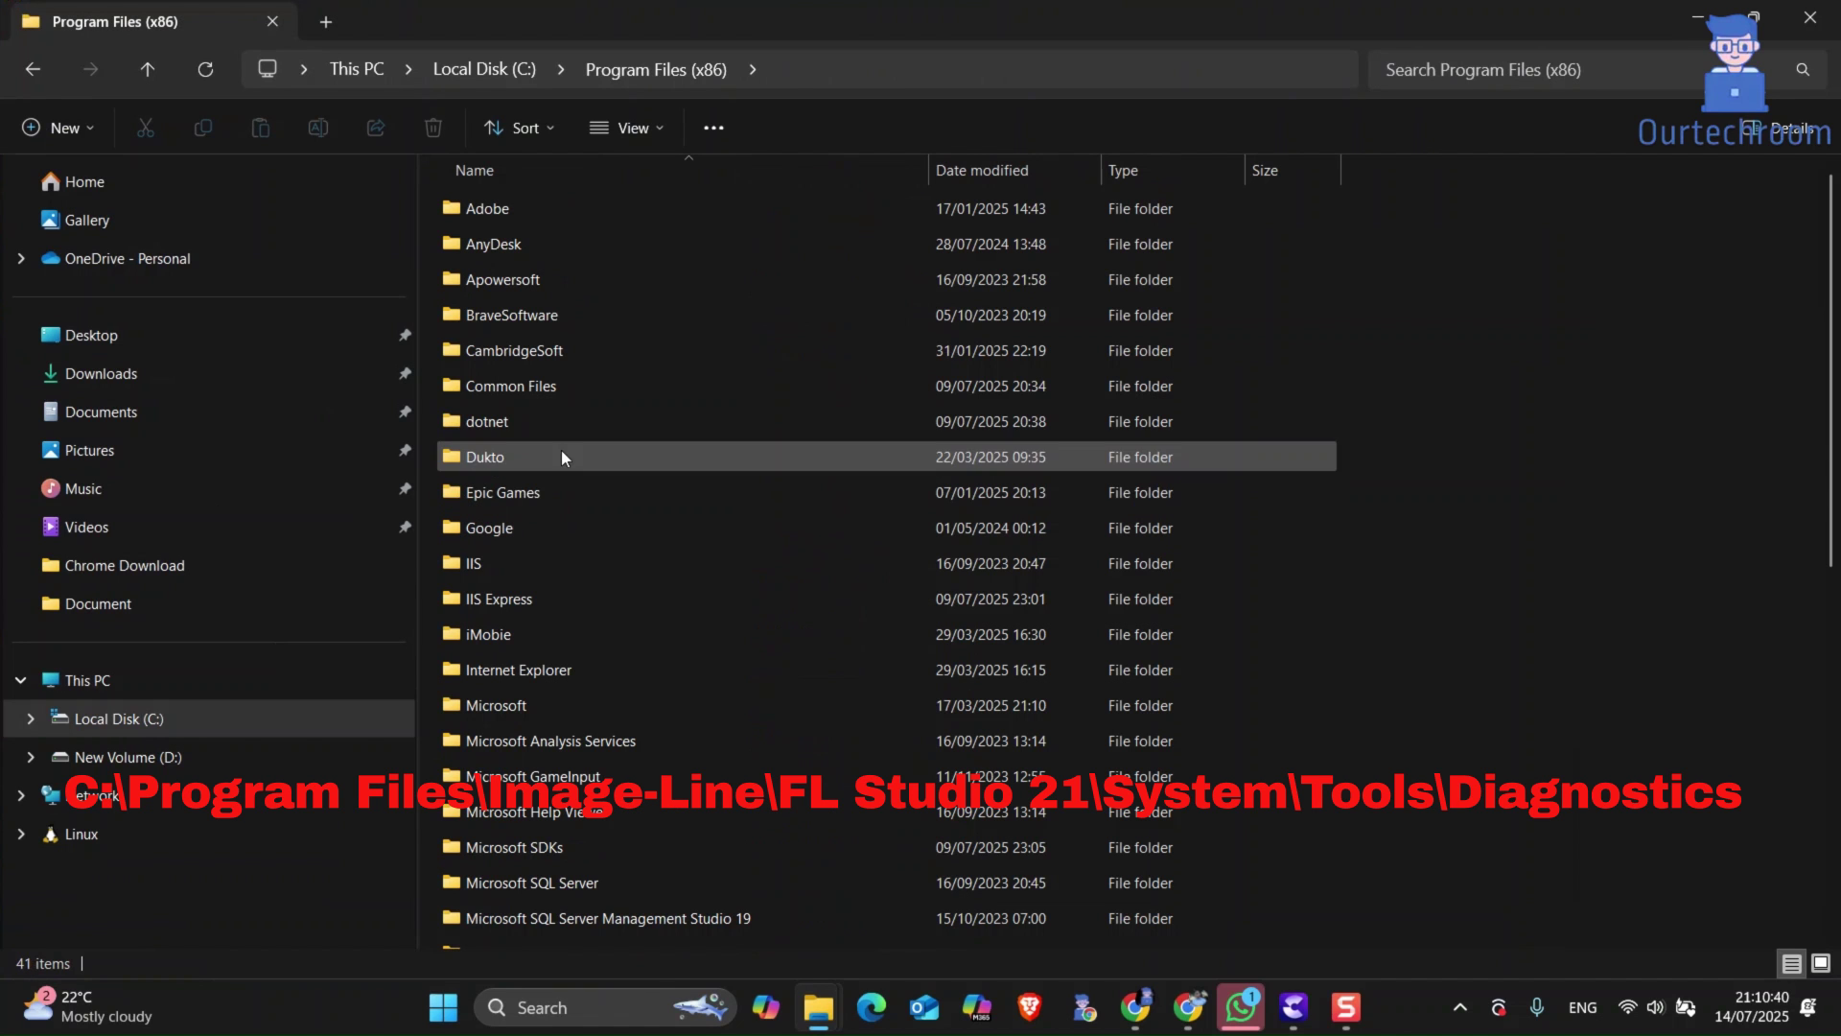
click(559, 497)
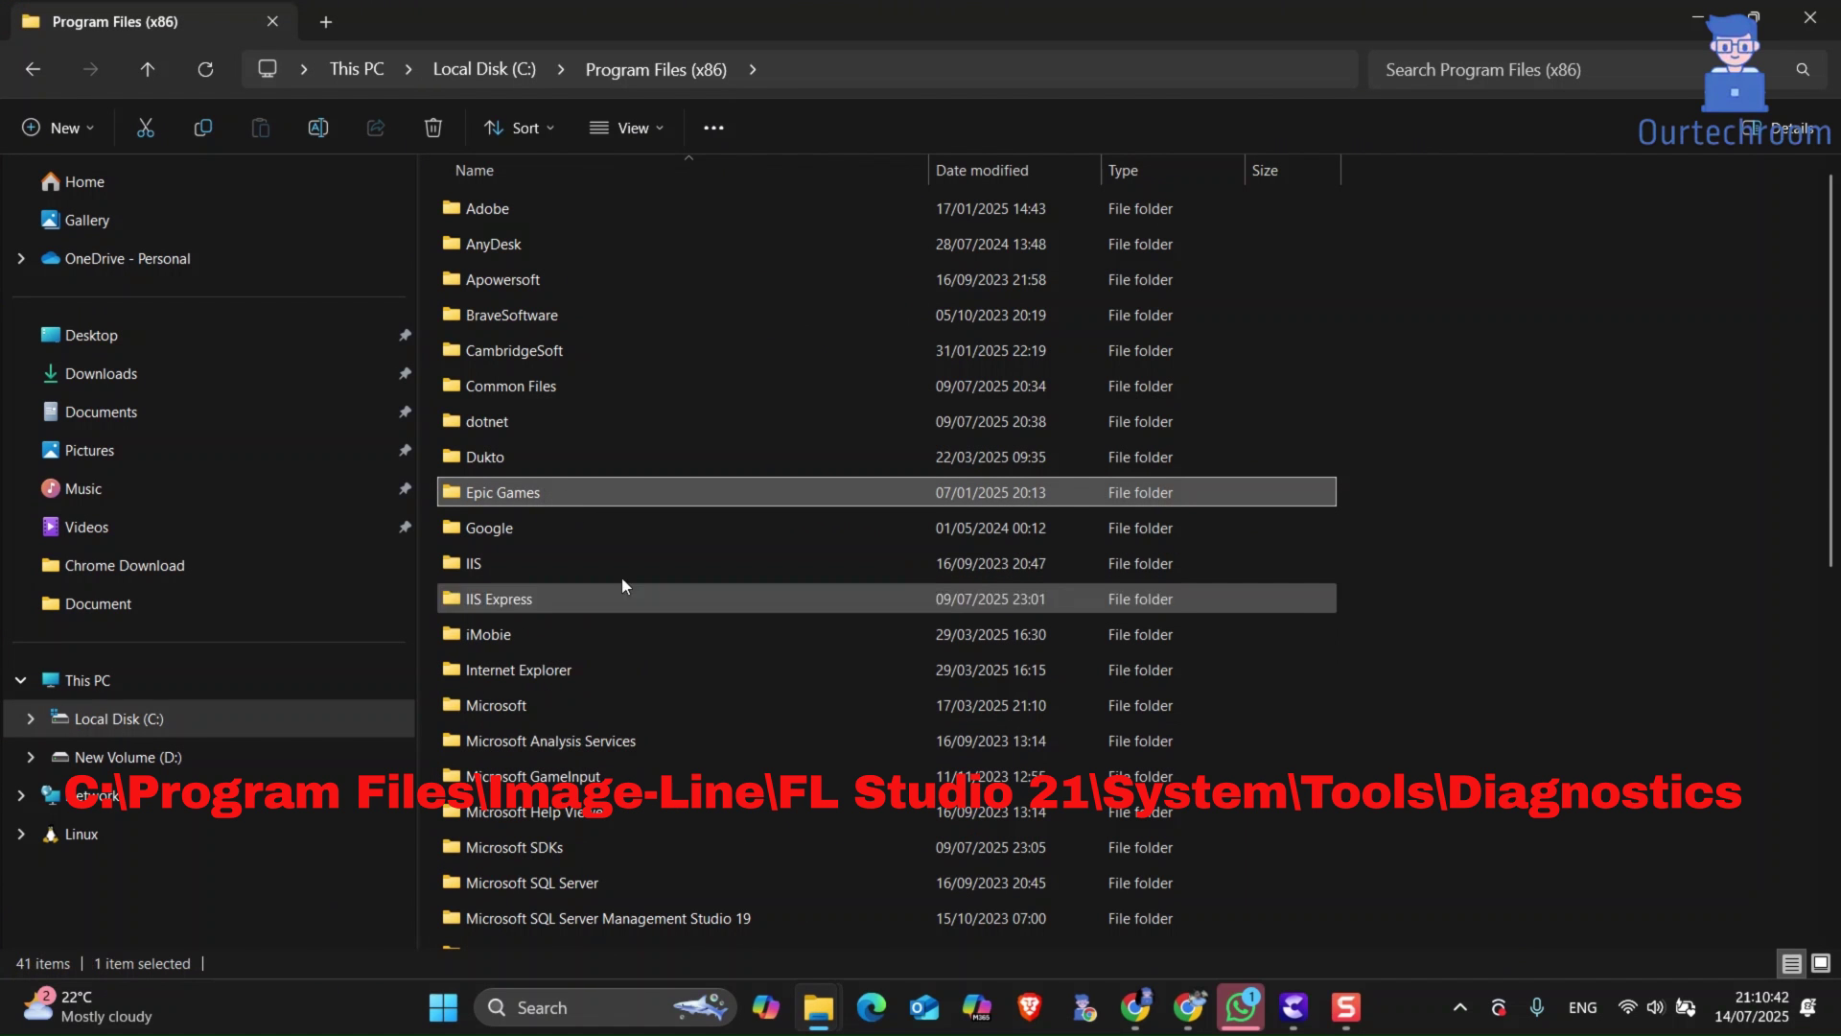
click(529, 68)
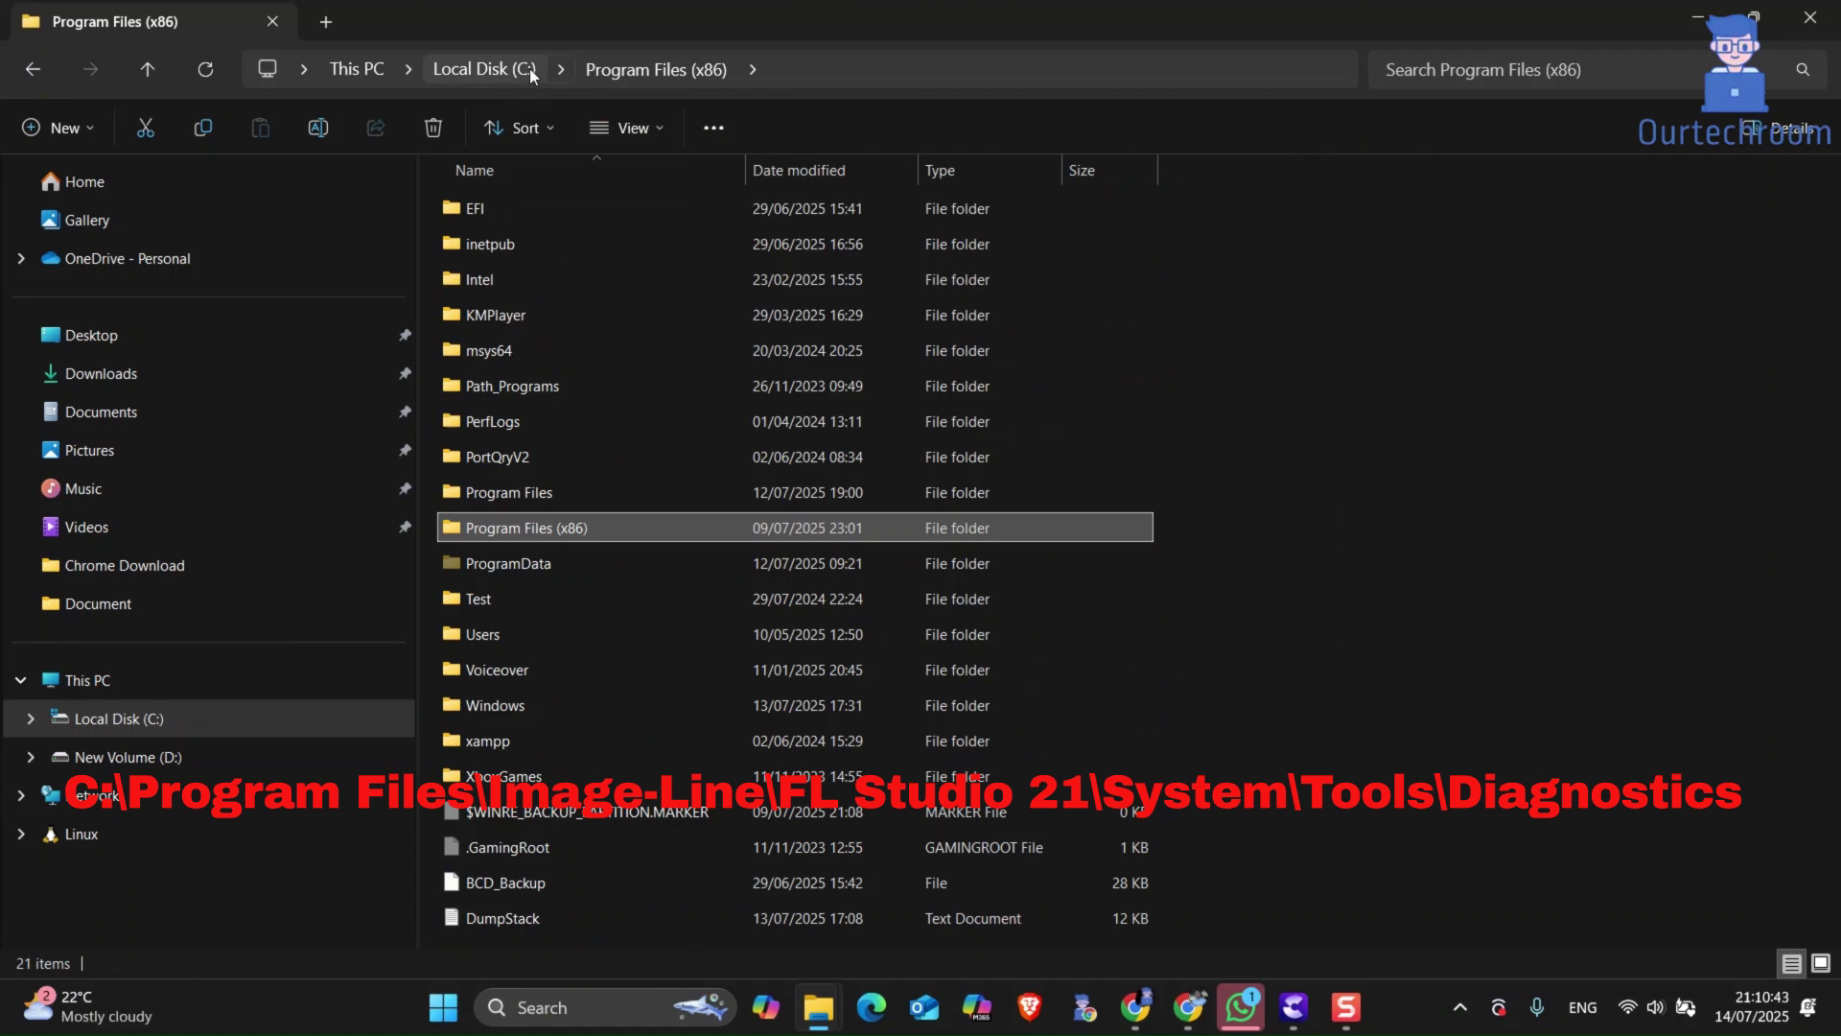
double_click(497, 493)
Drill into Image-Line > FL Studio 21 > System > Tools > Diagnostics
click(499, 462)
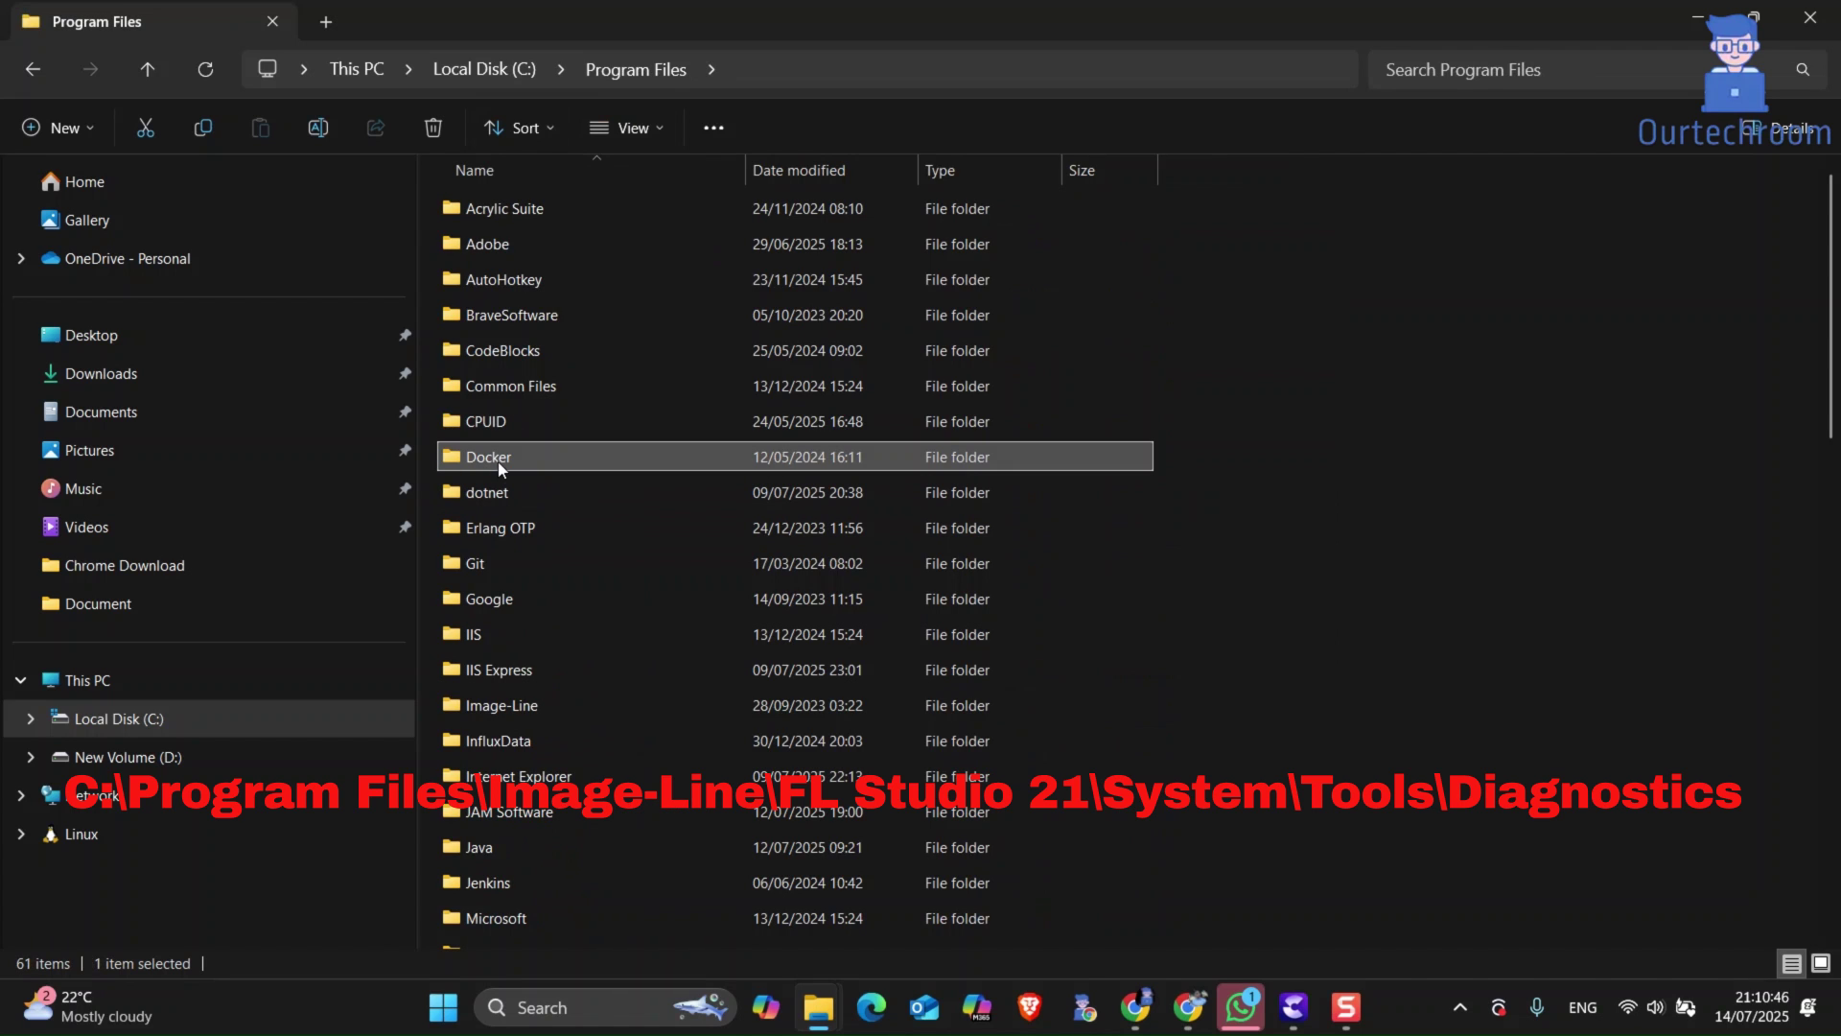
double_click(537, 704)
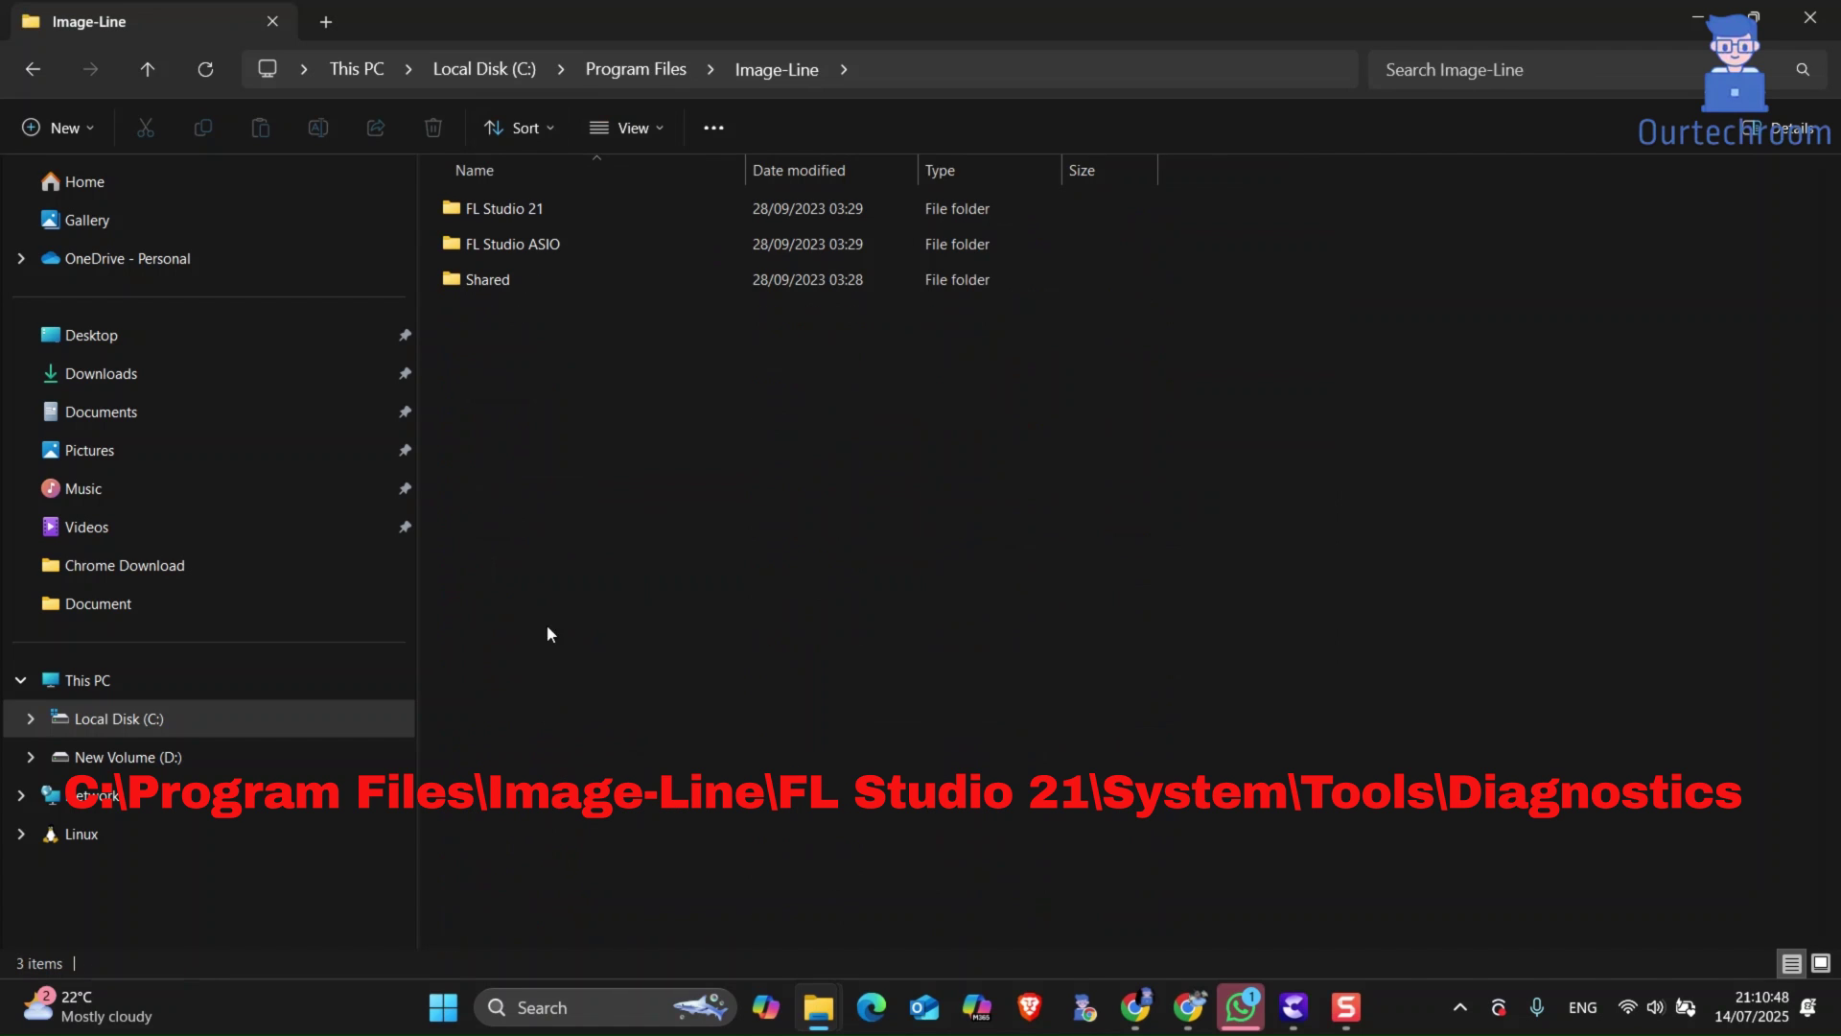
double_click(523, 209)
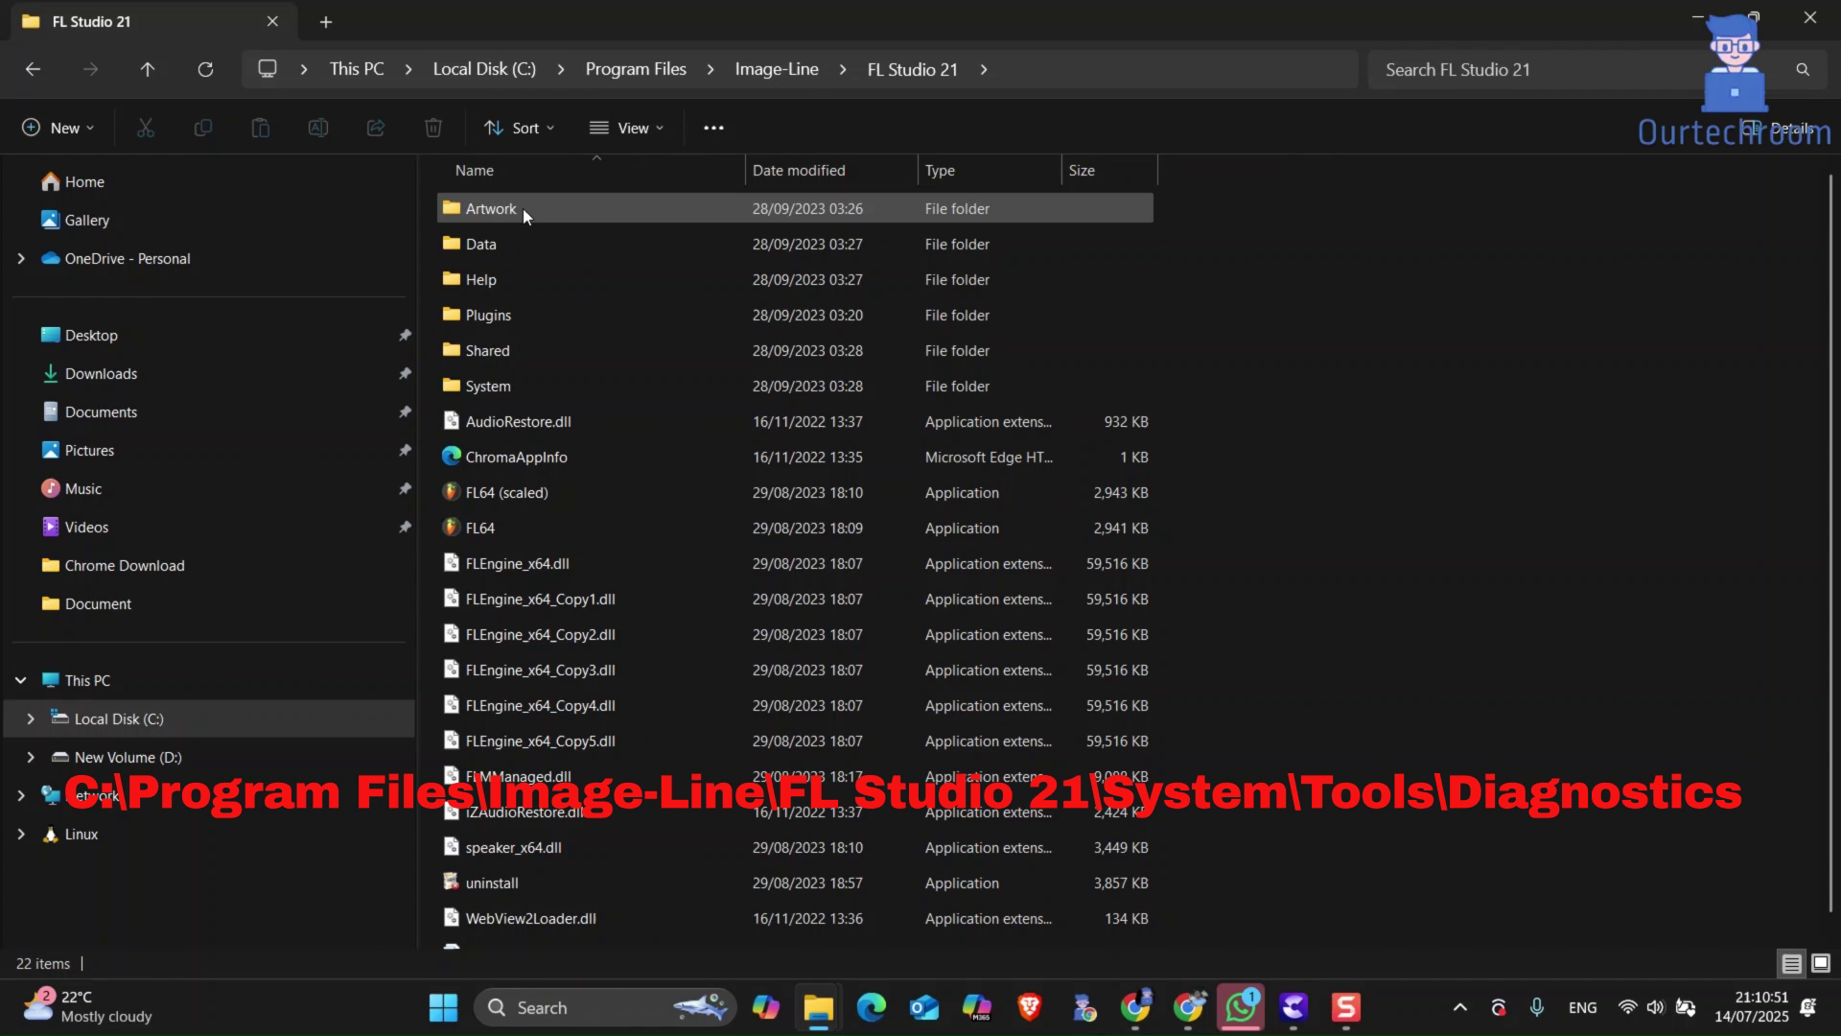
click(522, 394)
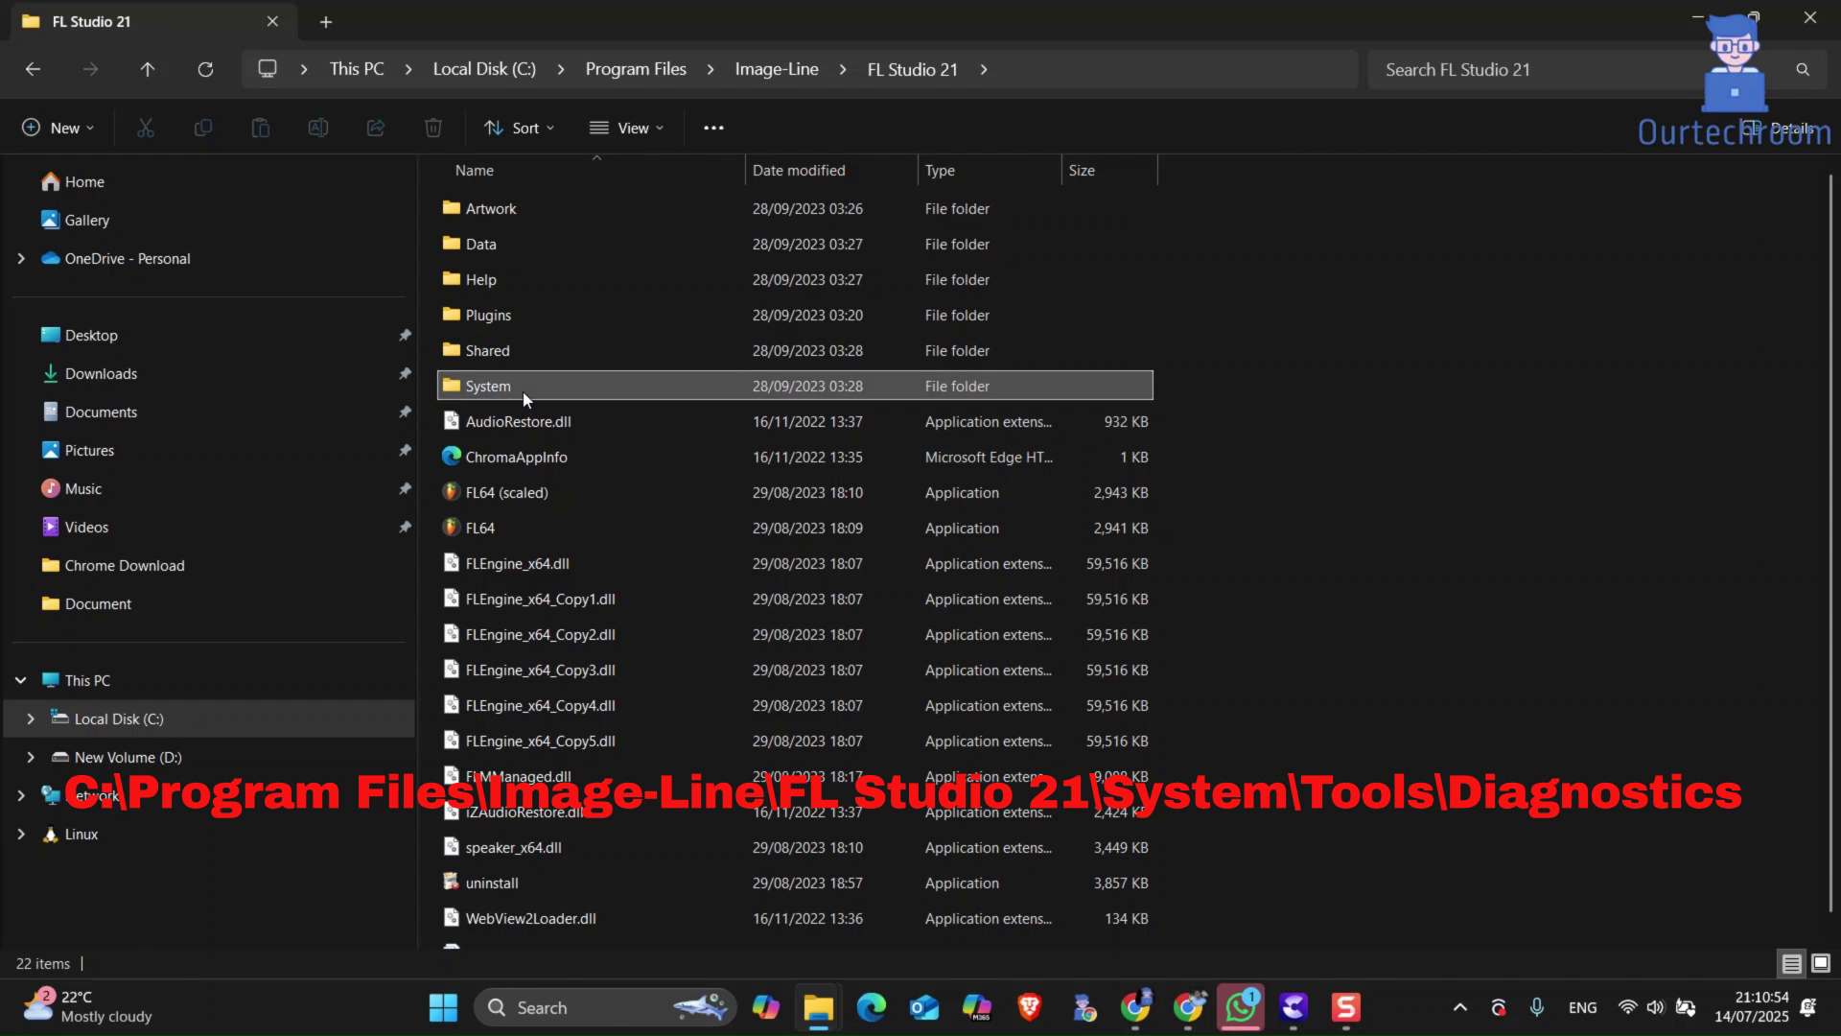
double_click(522, 391)
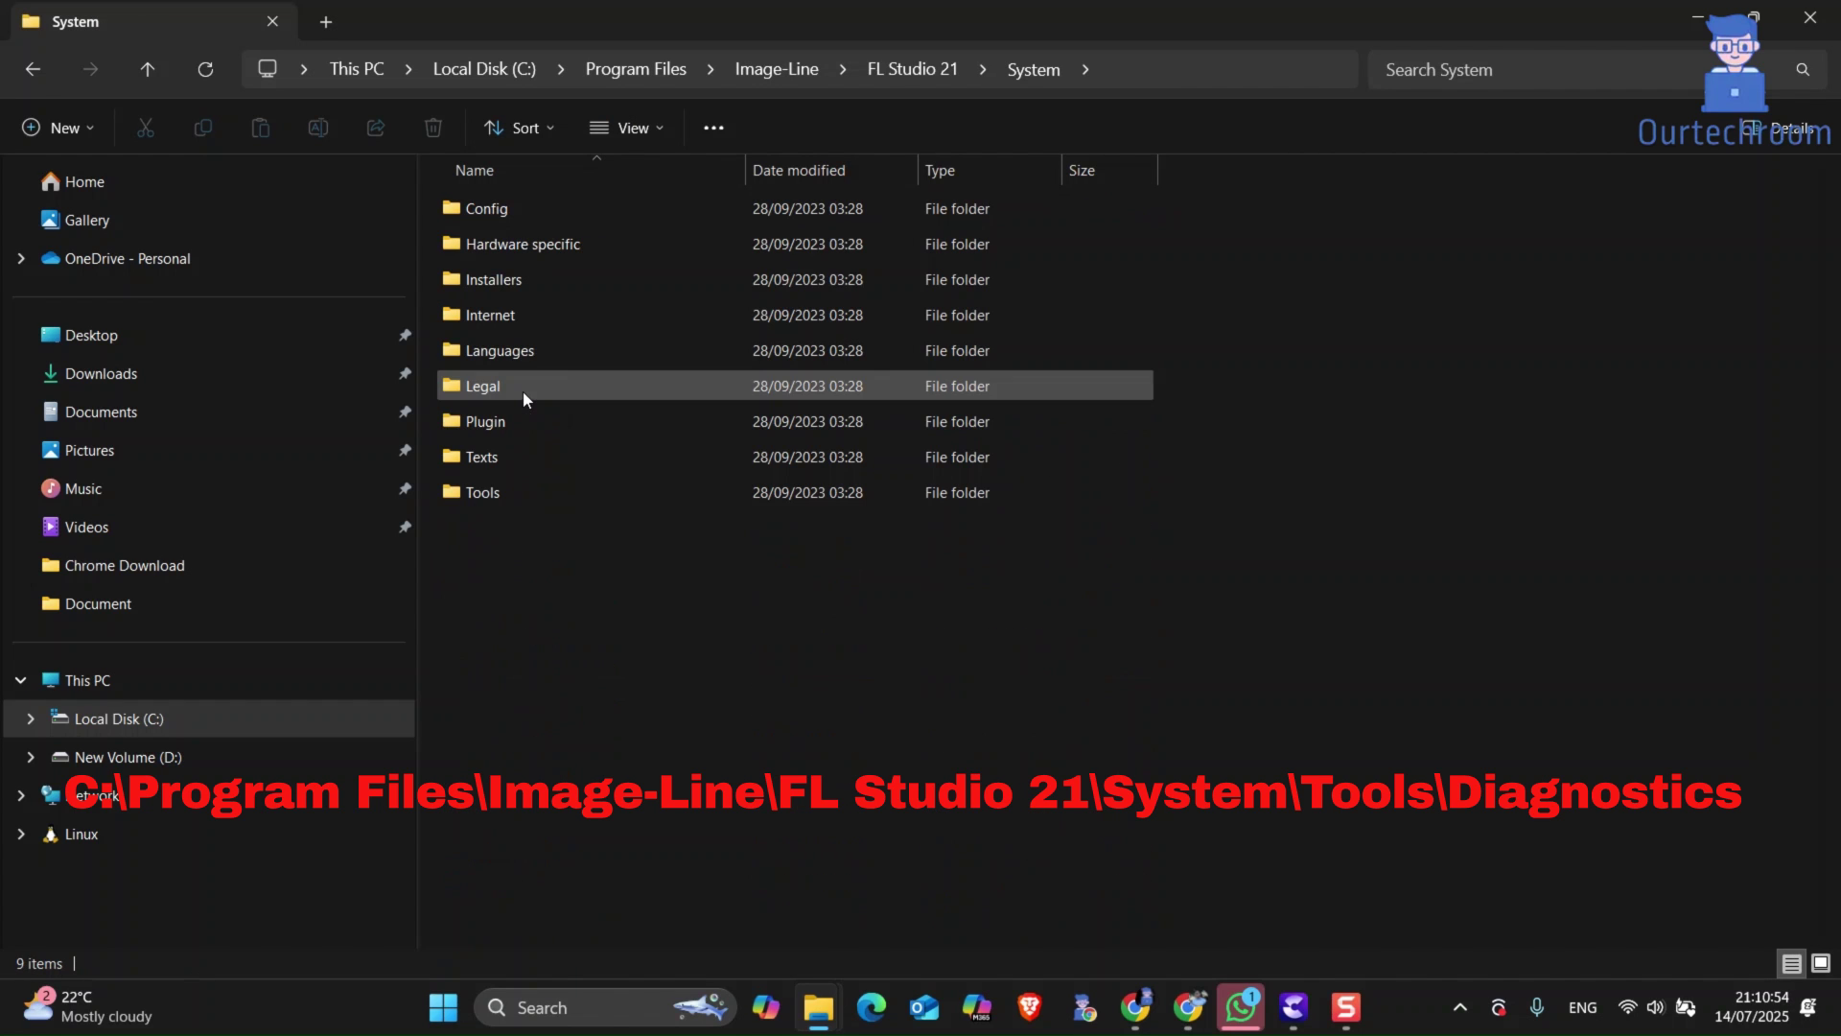
double_click(496, 492)
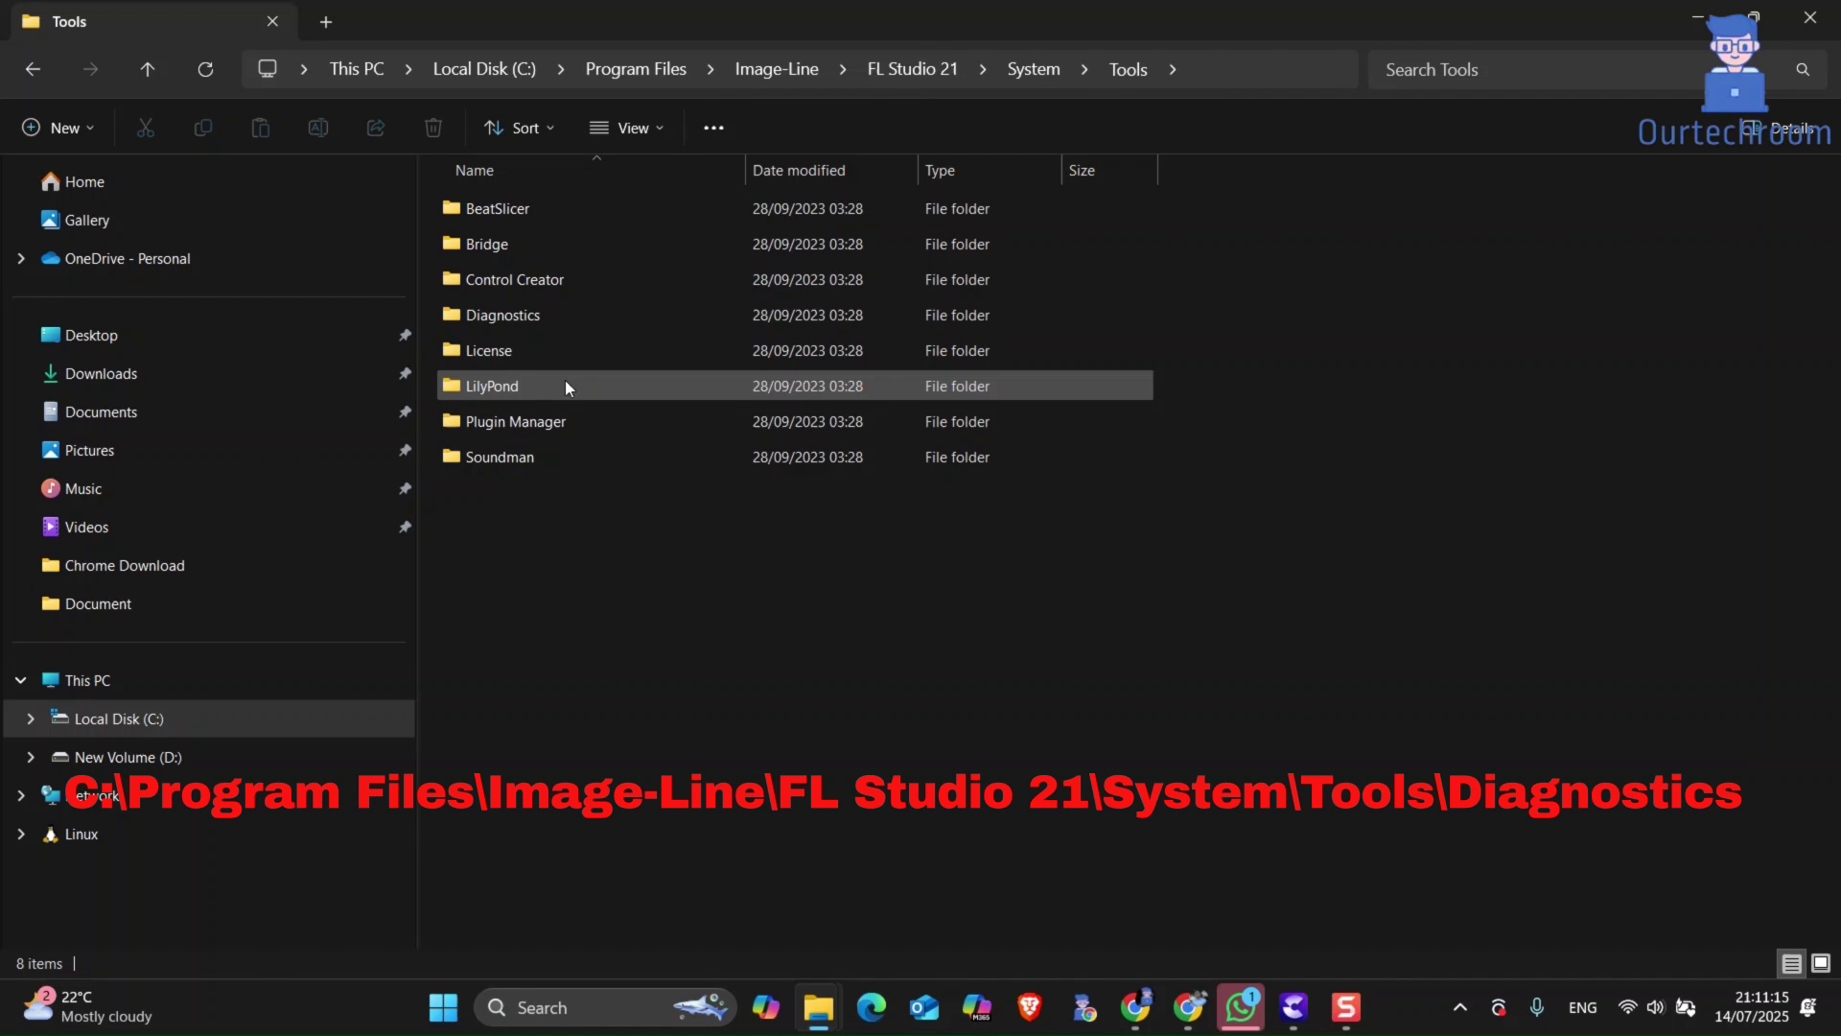
double_click(536, 314)
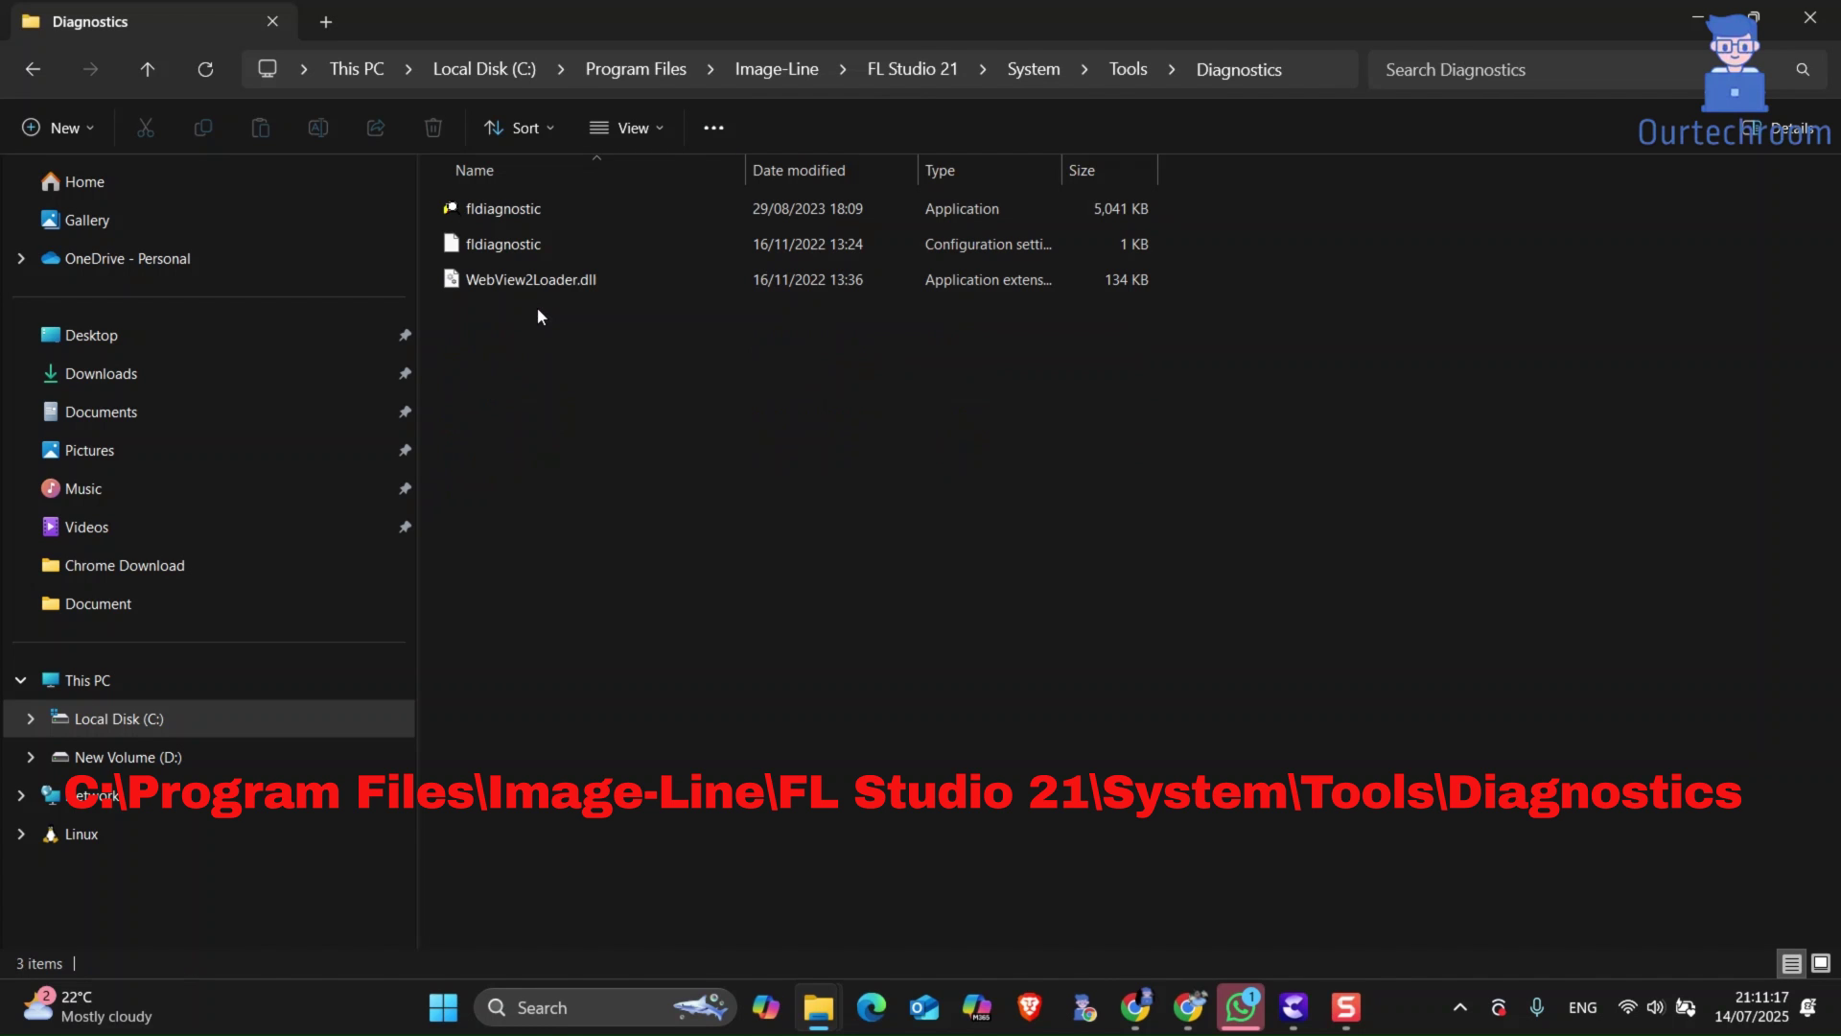
Run fldiagnostic.exe and select 'Reset FL Studio settings'
double_click(526, 209)
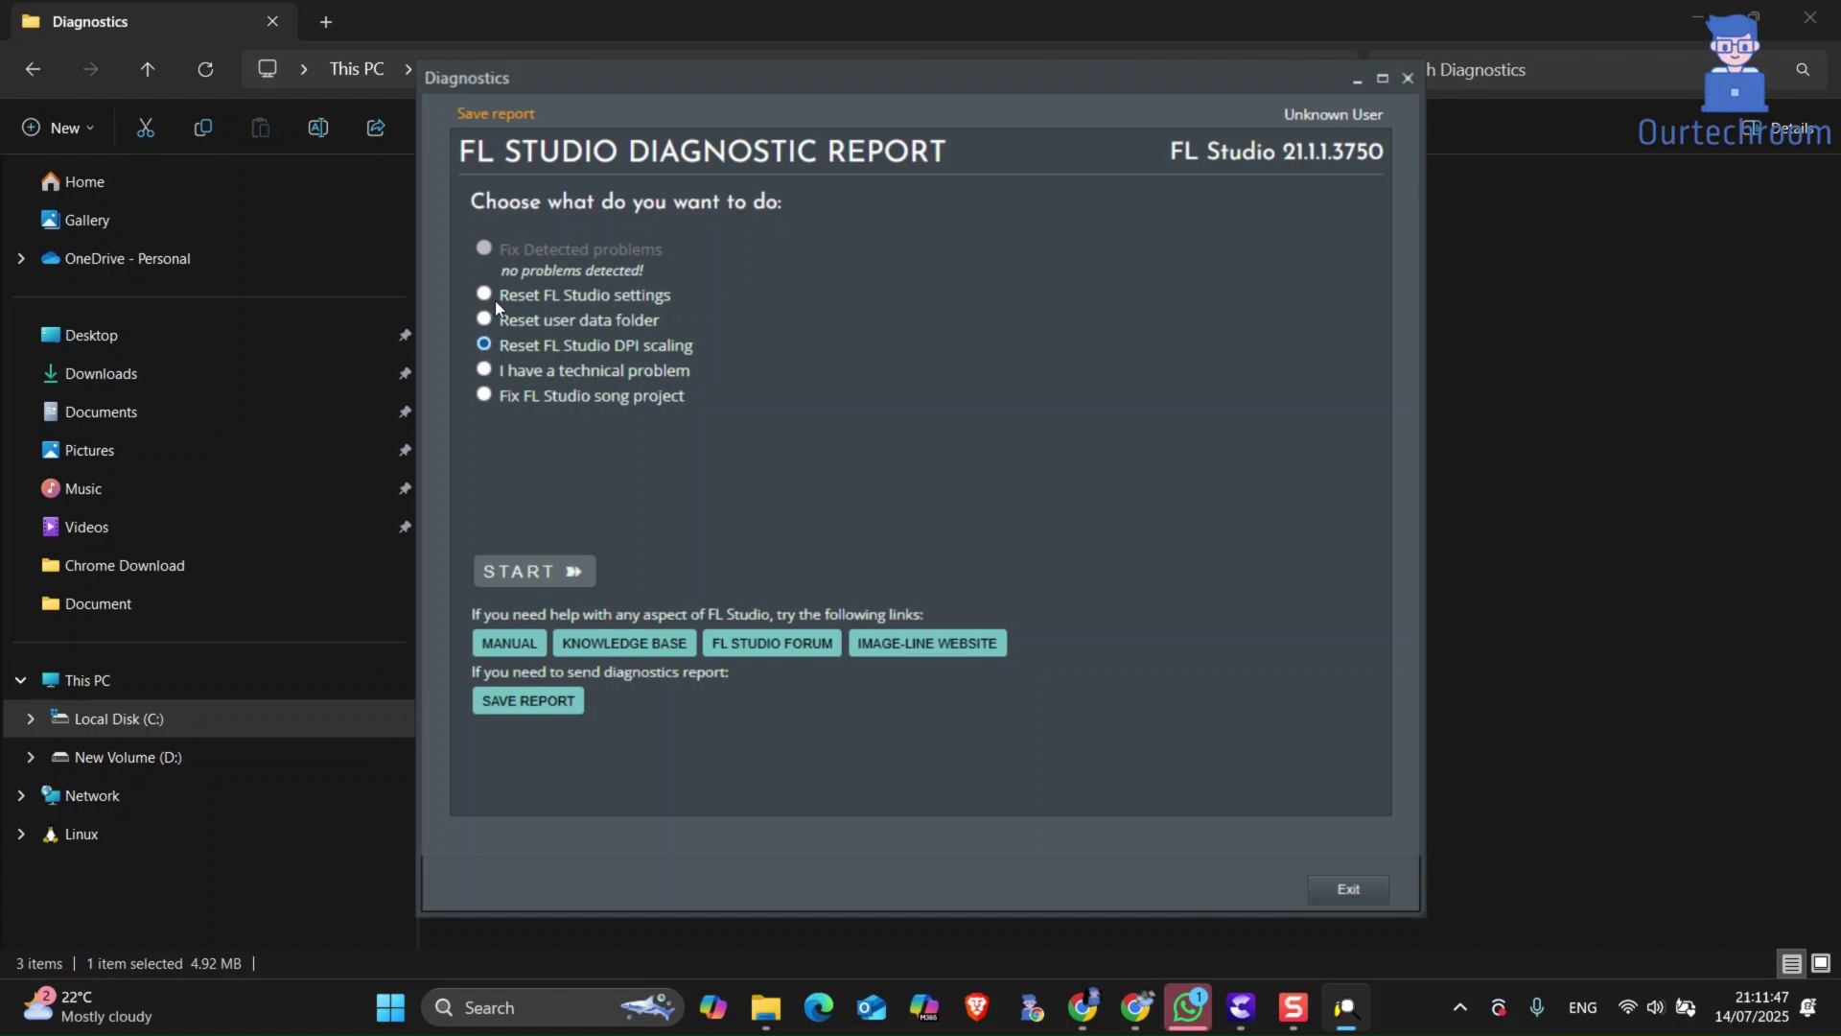
click(485, 293)
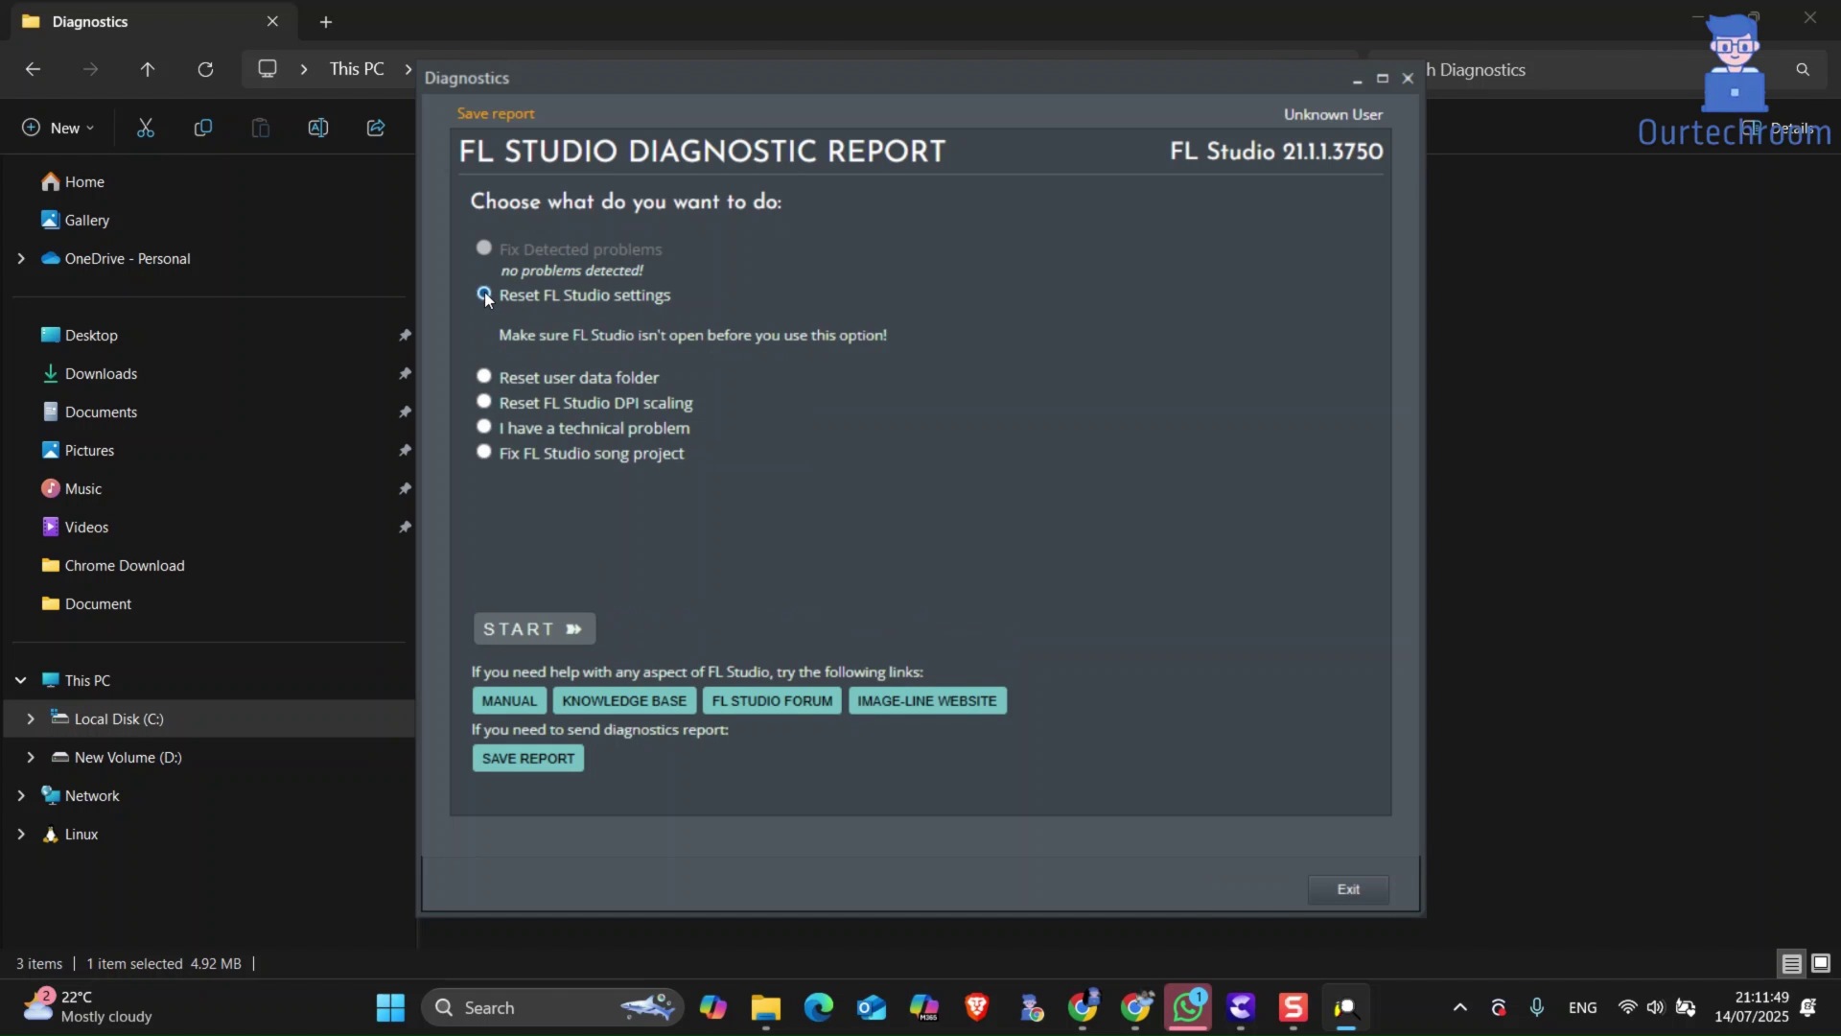